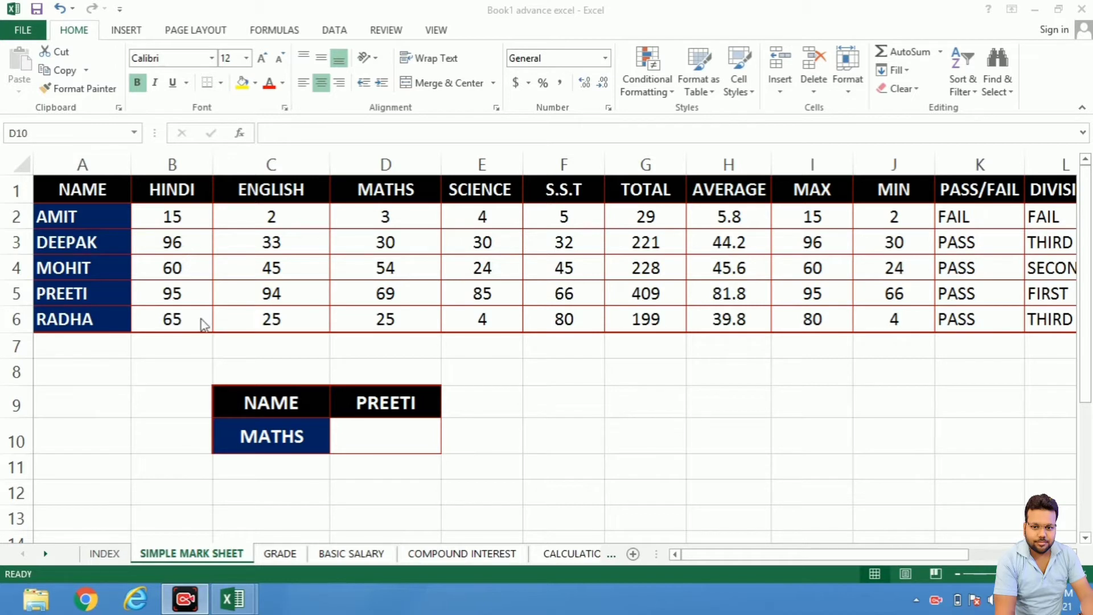
Step: Review the mark table's student names, subject headings and MAX row, then pick the result cell beside MATHS
drag(115, 189, 729, 294)
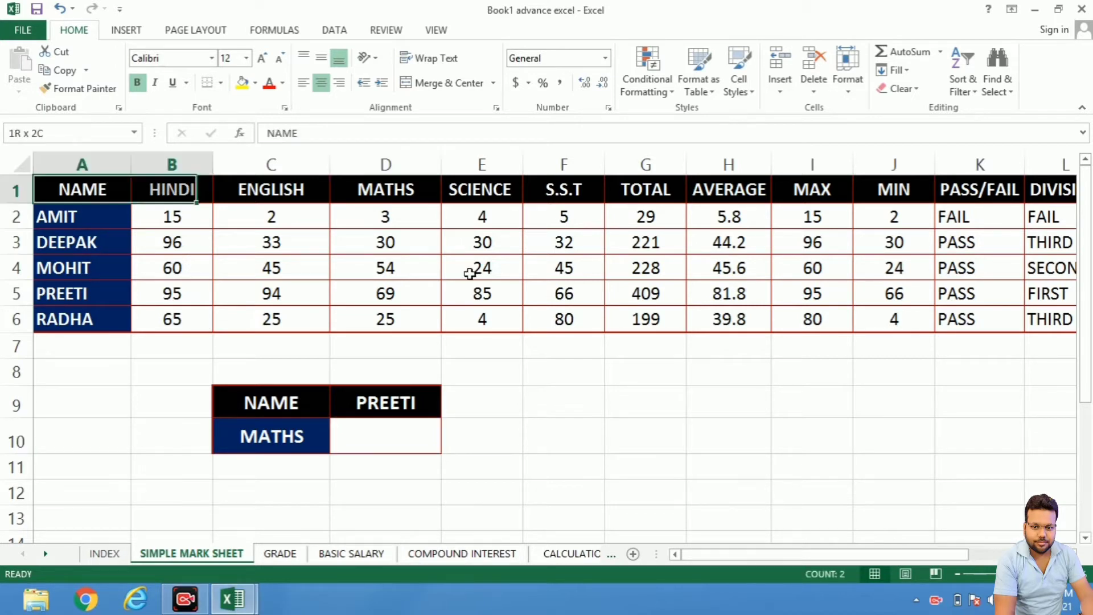
click(645, 382)
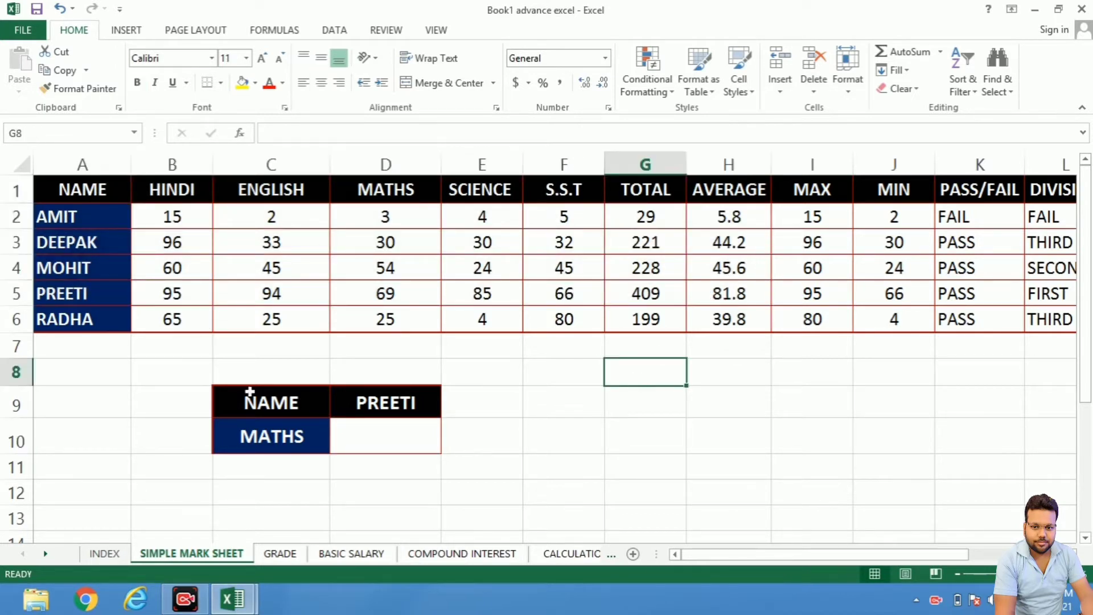
drag(89, 217, 82, 324)
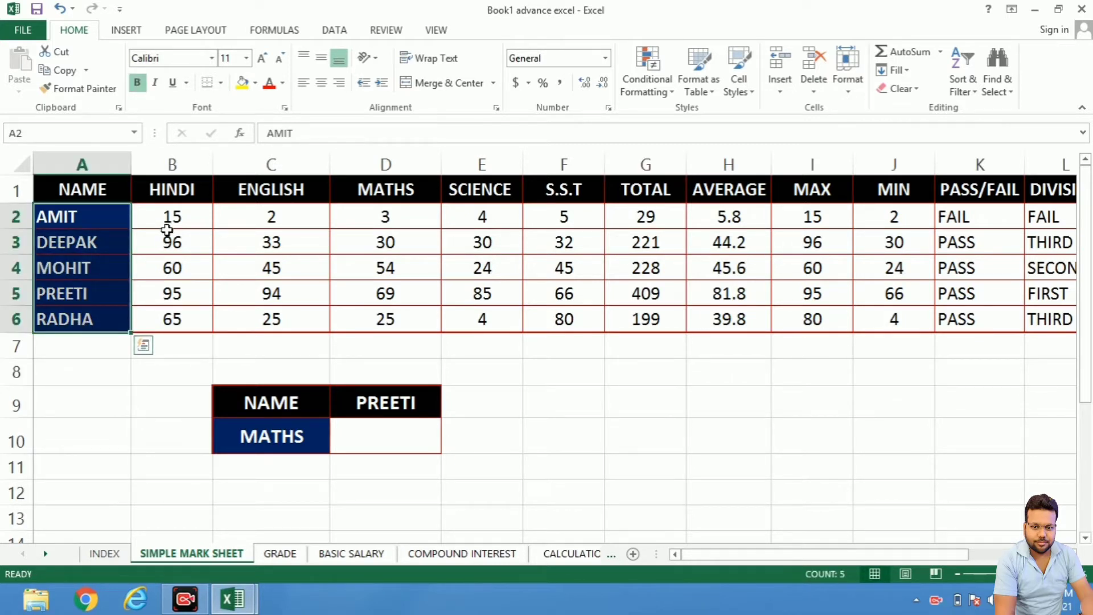
drag(165, 189, 811, 189)
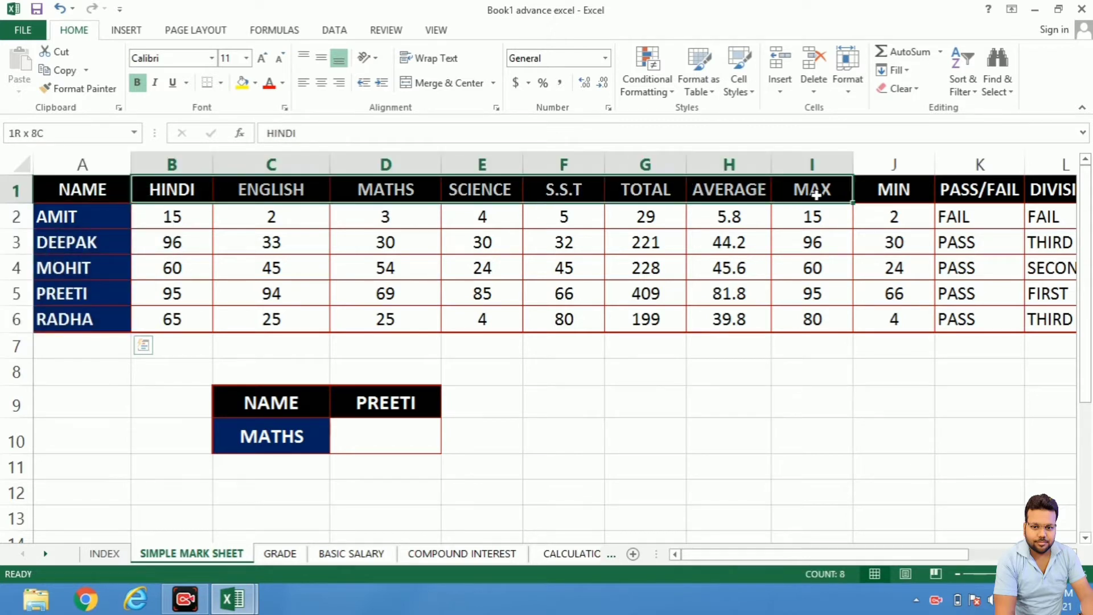
click(804, 278)
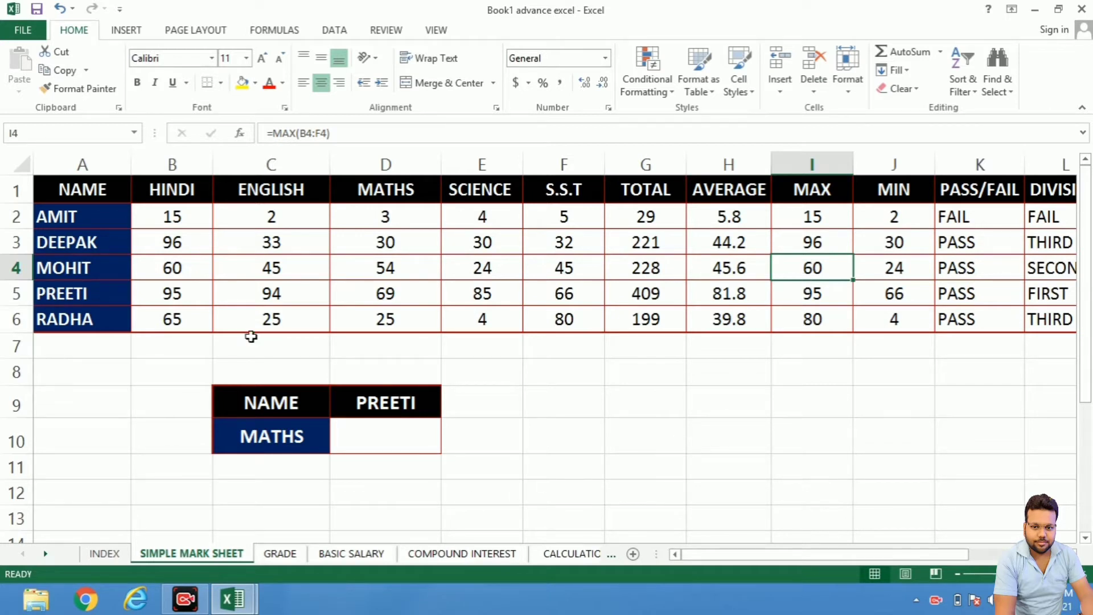
click(114, 189)
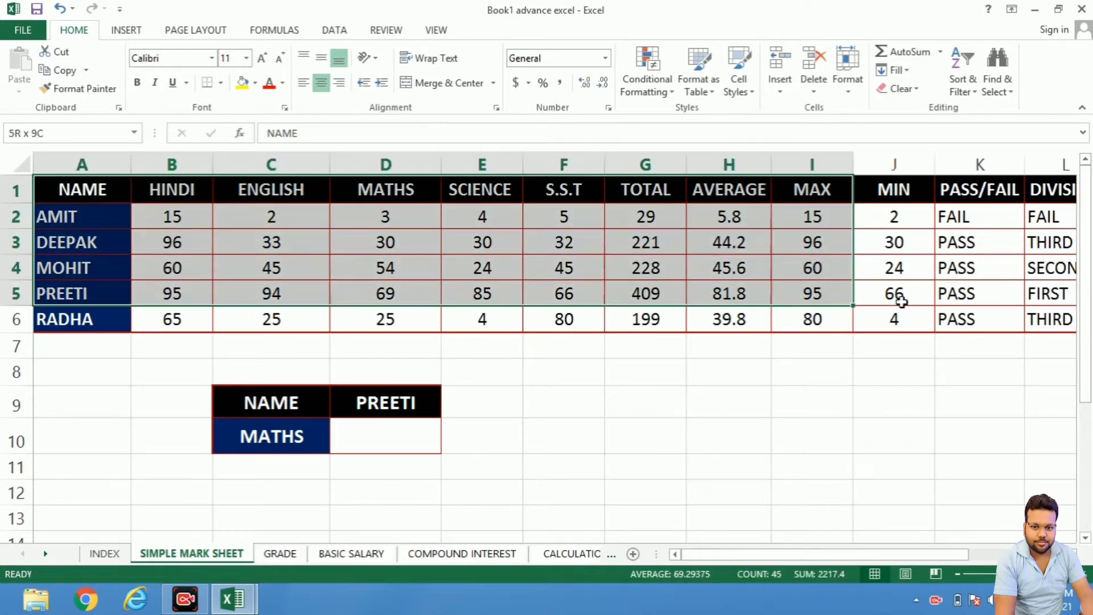
drag(445, 227, 978, 310)
click(839, 414)
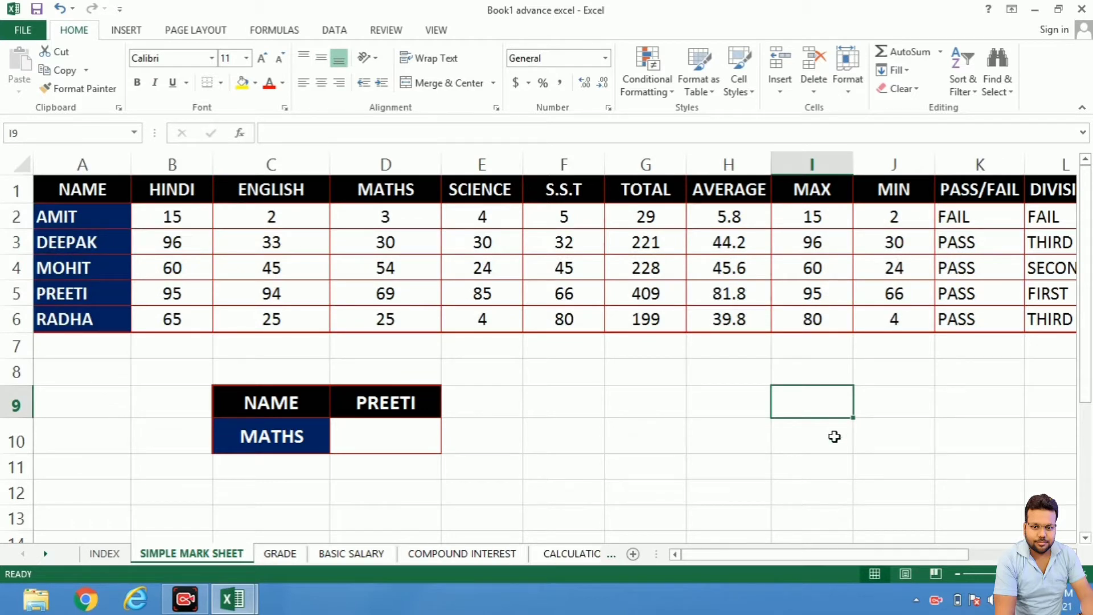
click(383, 433)
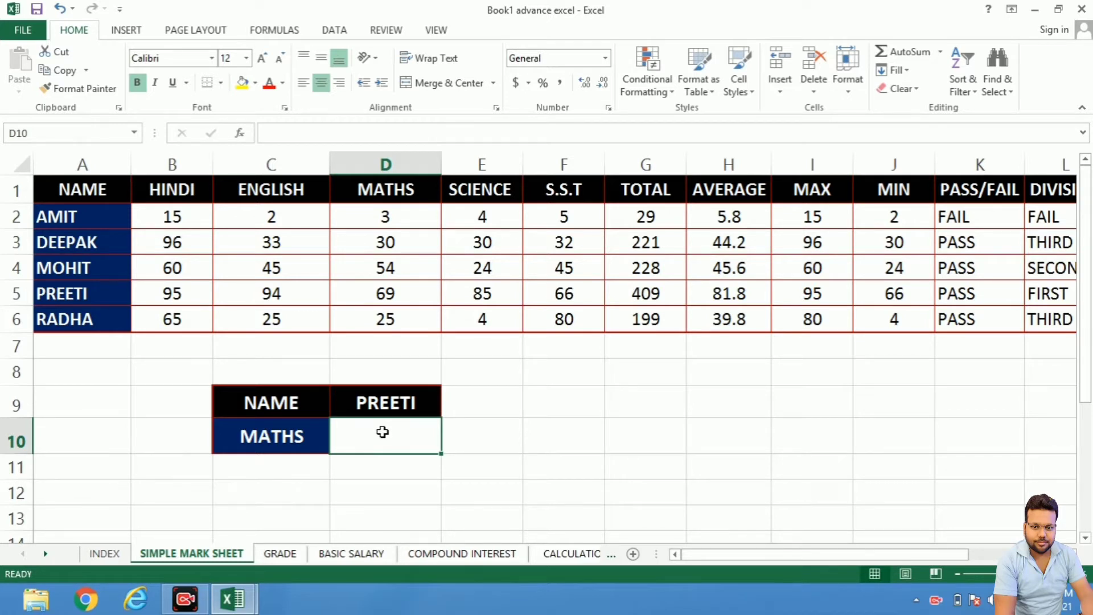
Step: Begin =HLOOKUP( in D10 using MATHS in C10 as the lookup value
click(268, 436)
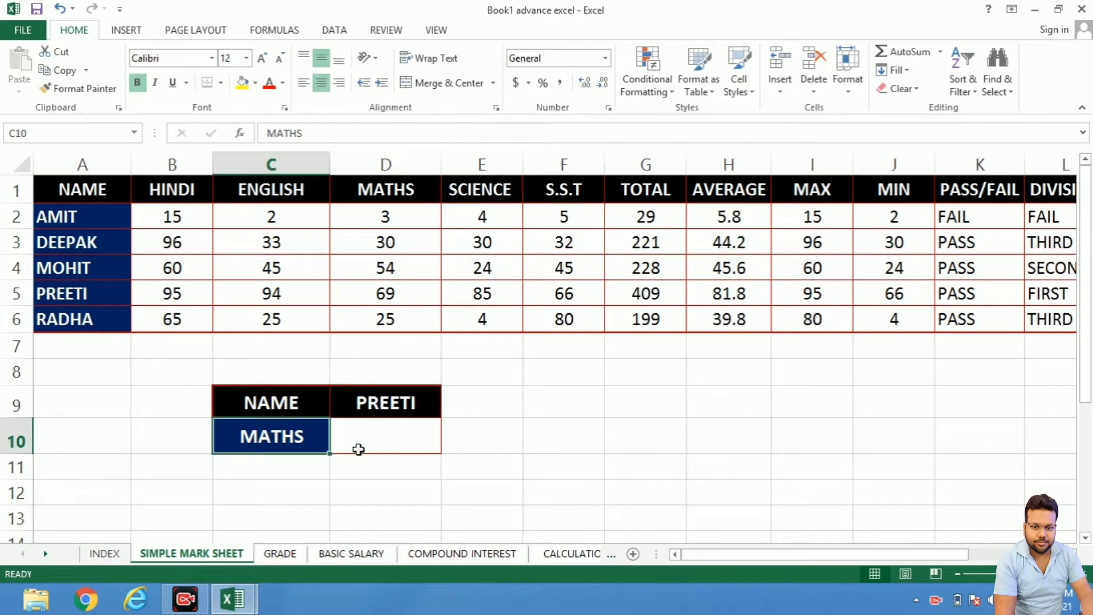
click(388, 434)
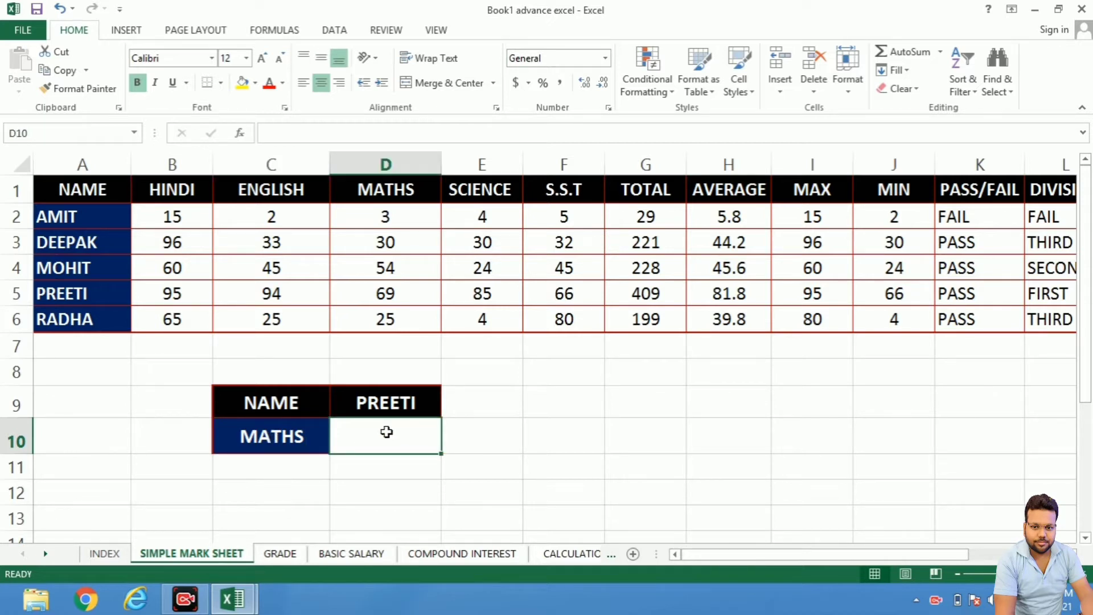
text(=)
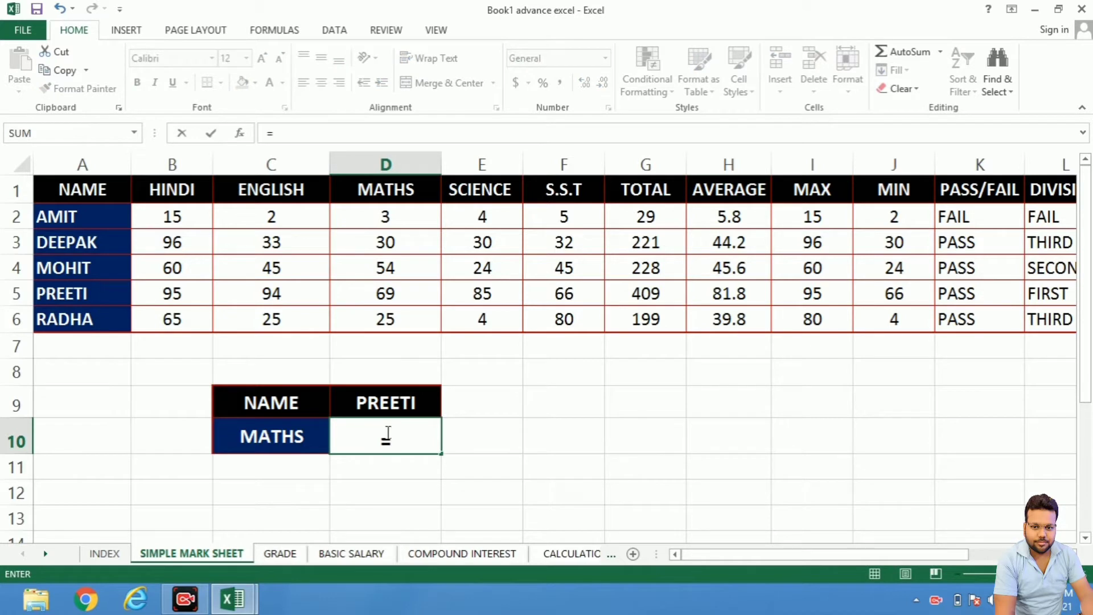
text(HL)
key(Tab)
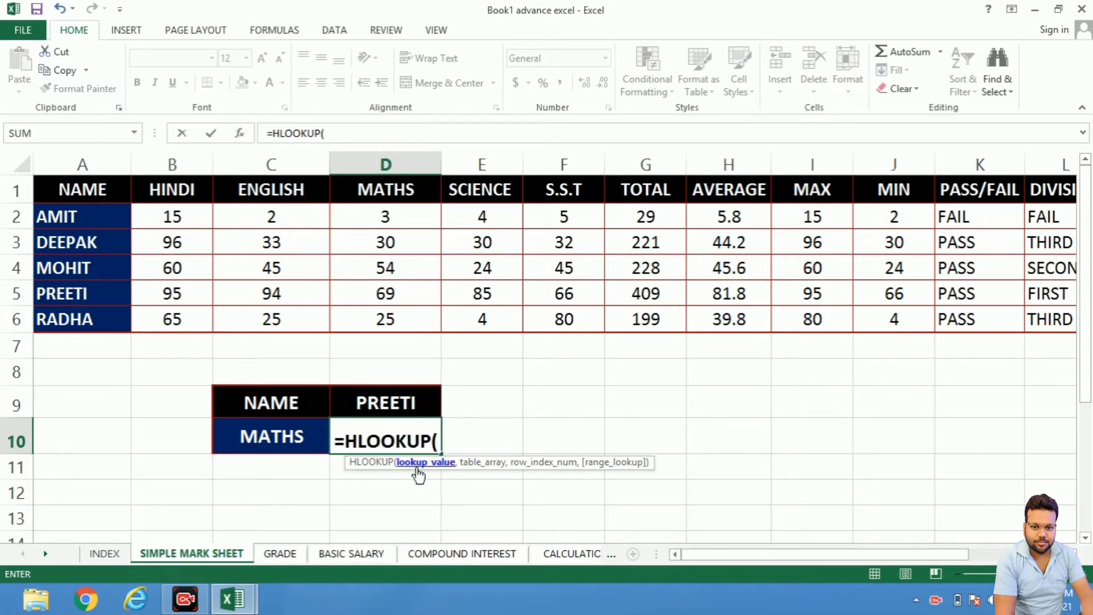
click(488, 468)
click(523, 466)
click(272, 447)
click(247, 440)
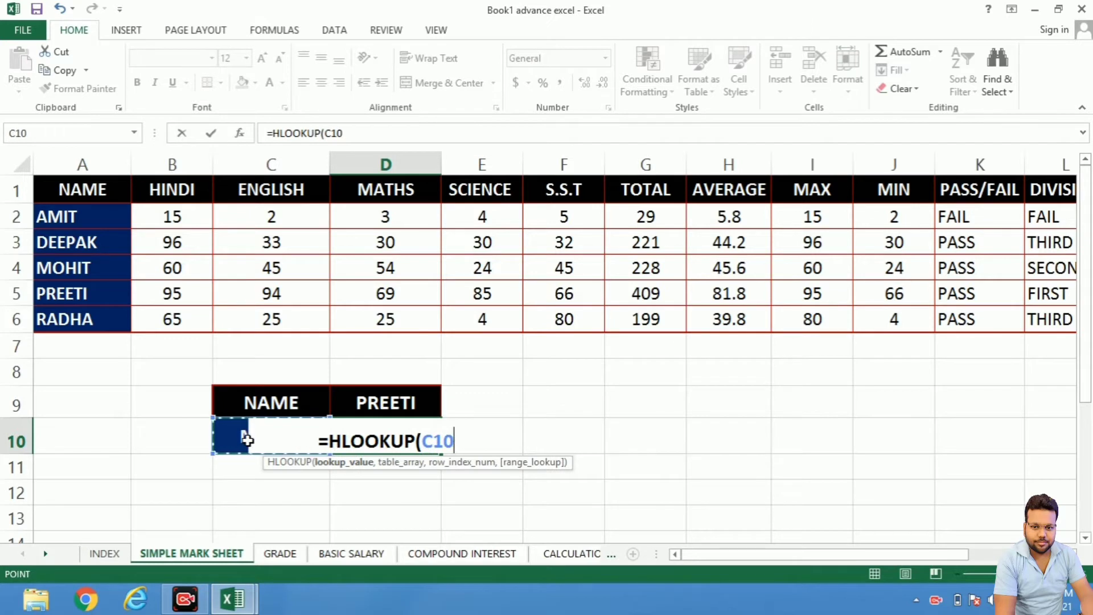
text(,)
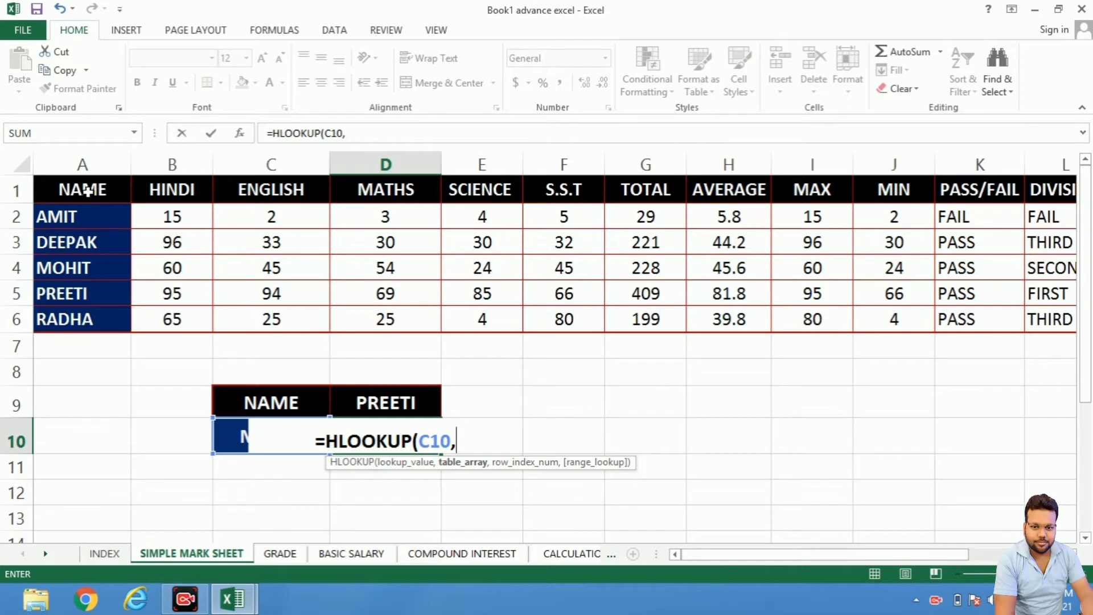
Step: Select A1:L6 from A1 as the HLOOKUP table array, followed by a comma
mouse_move(101, 191)
mouse_down()
mouse_move(457, 282)
mouse_move(461, 293)
mouse_up()
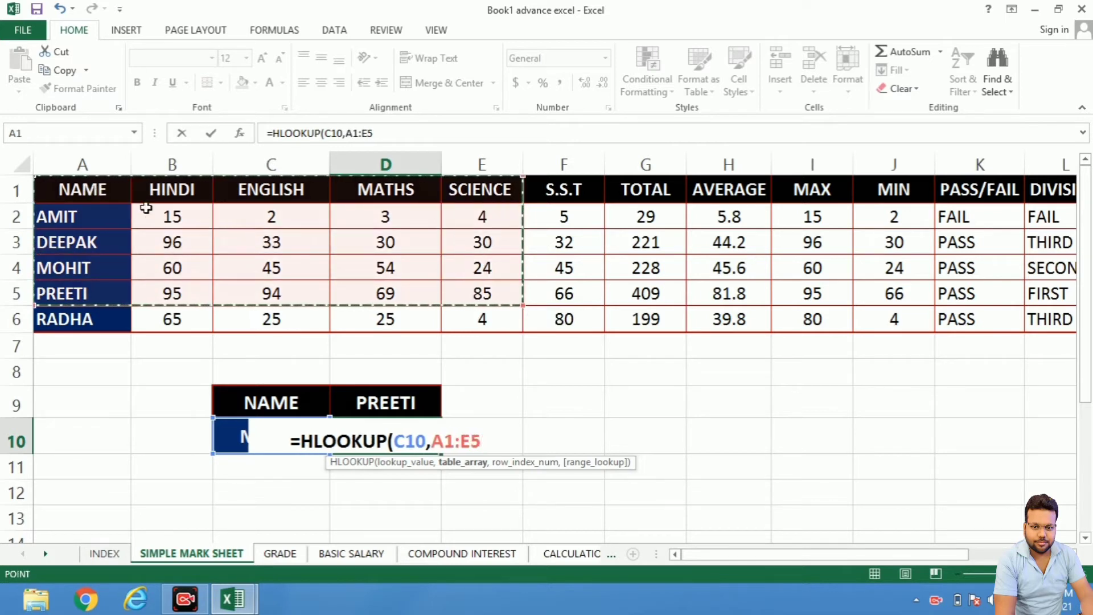
click(107, 190)
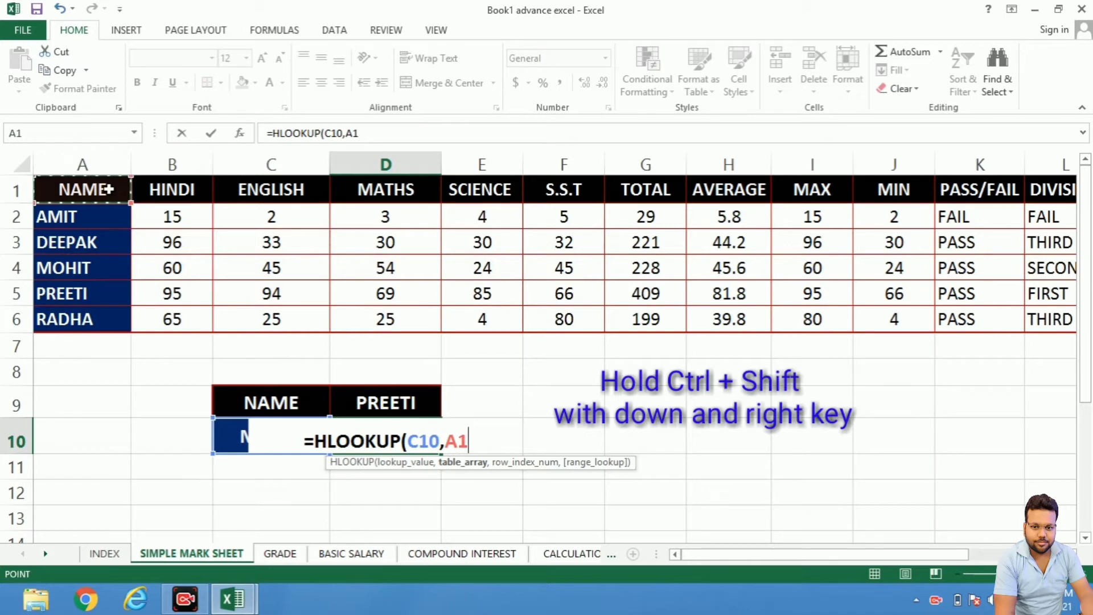
key(ctrl+shift+Down)
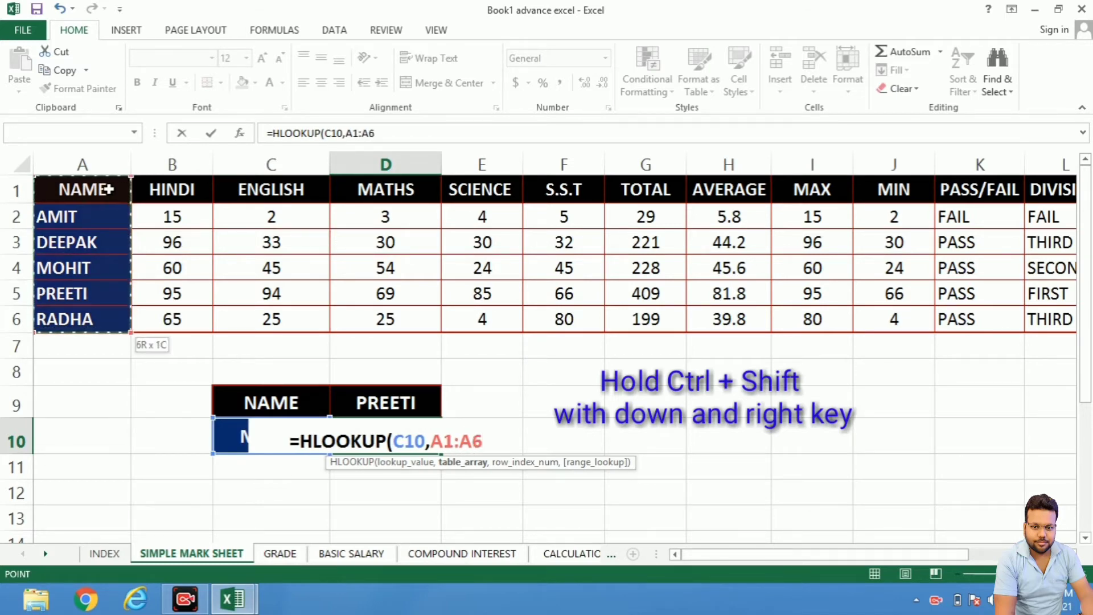
key(ctrl+shift+Right)
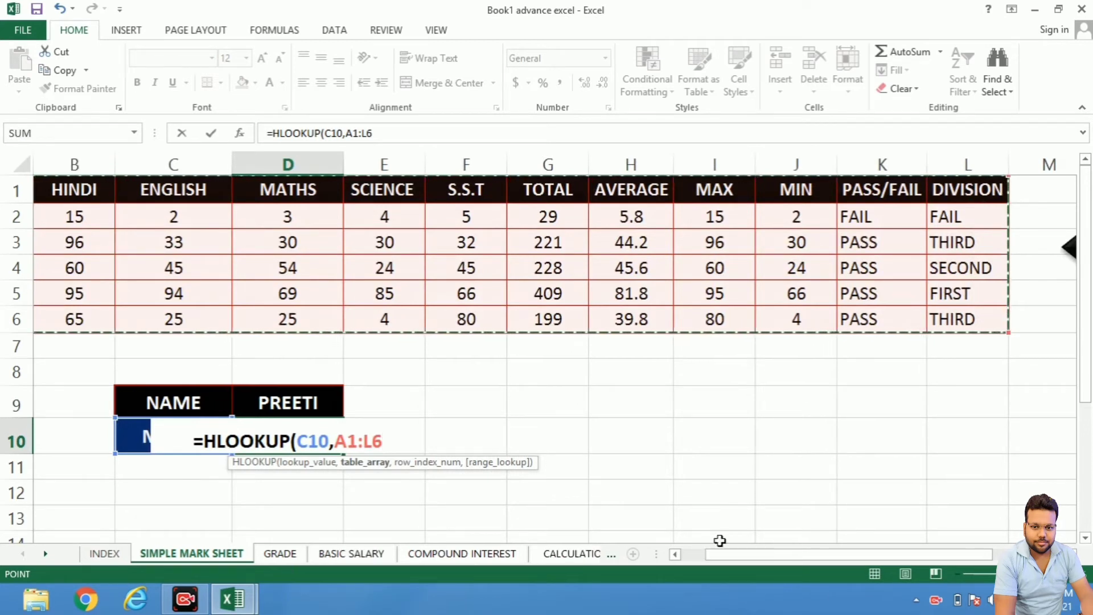
click(685, 555)
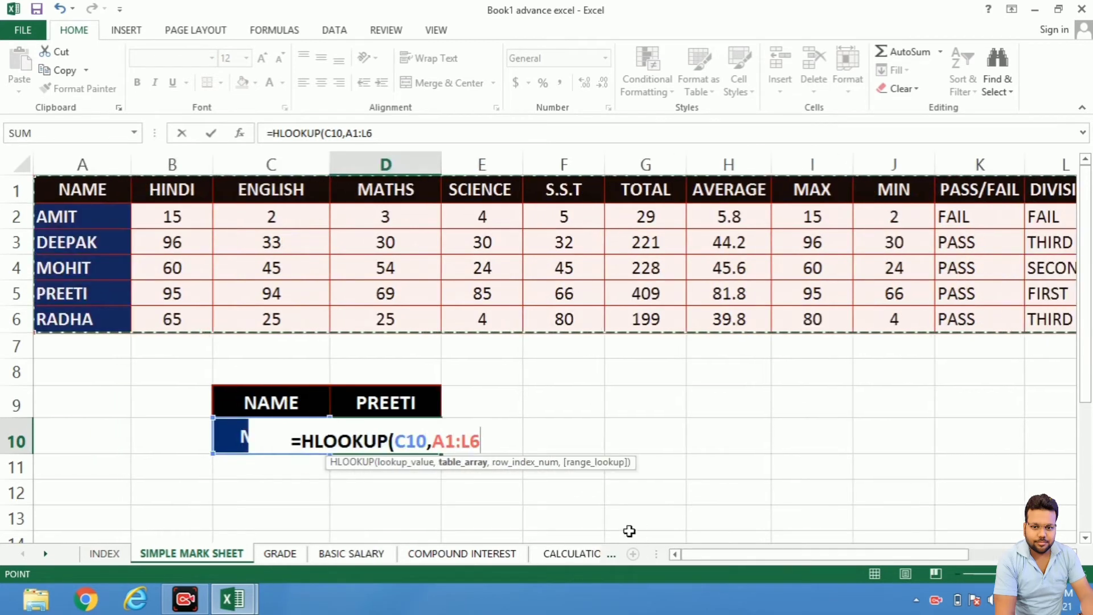
text(,)
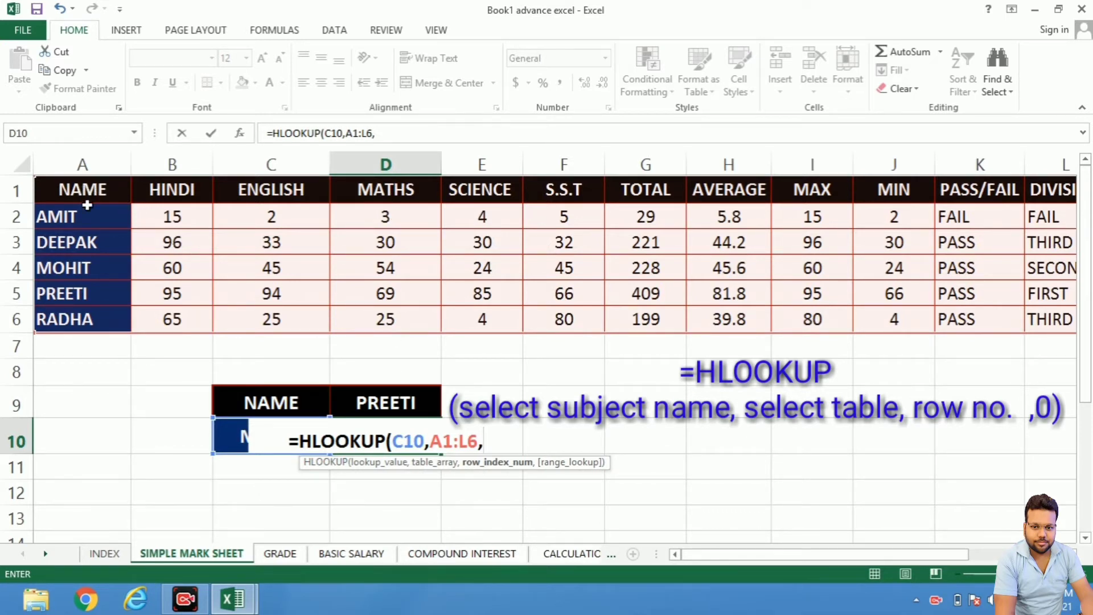
Step: Complete the formula as =HLOOKUP(C10,A1:L6,5,0) so D10 returns the MATHS mark 69
click(369, 402)
text(5)
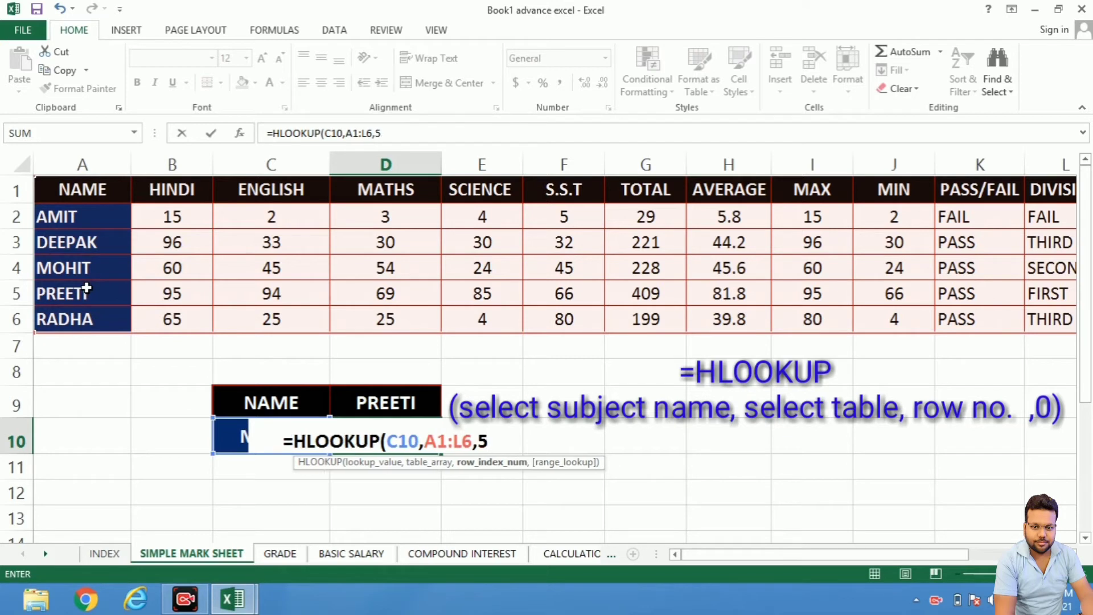
text(,)
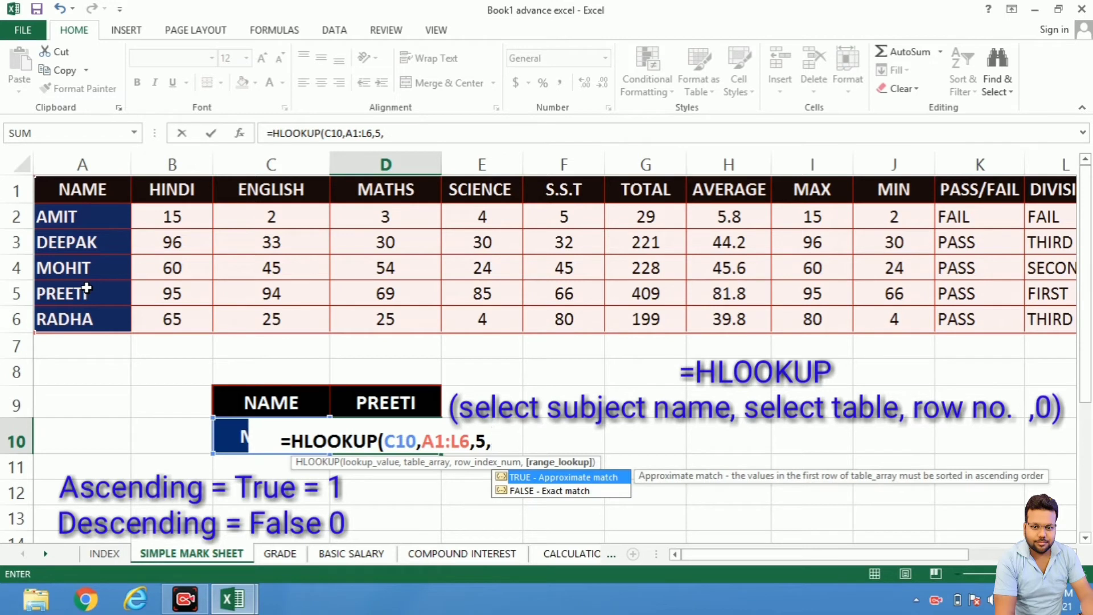
text(0)
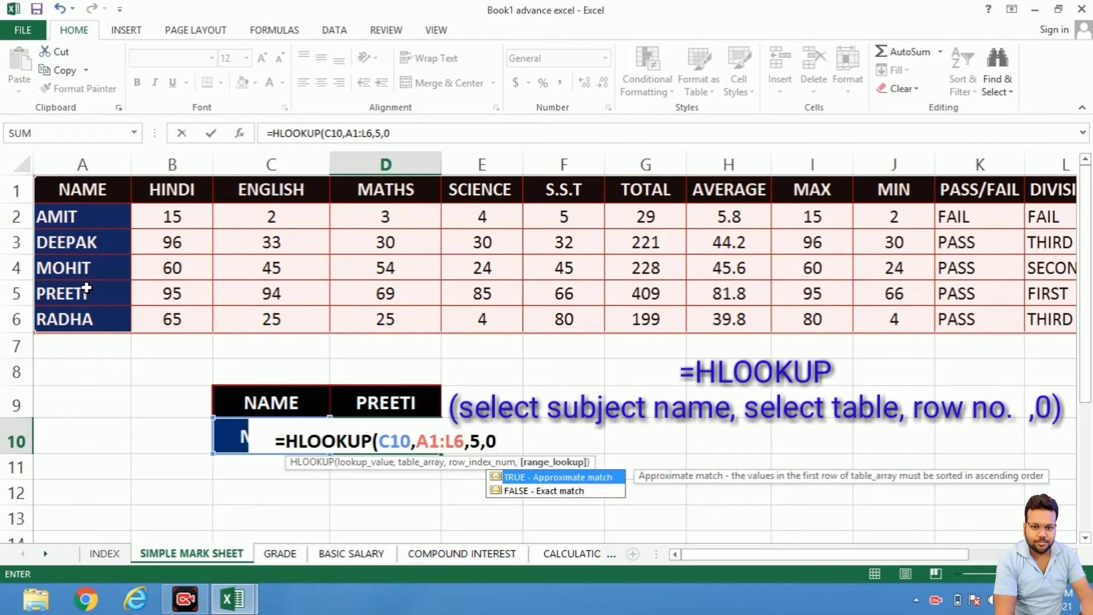
text())
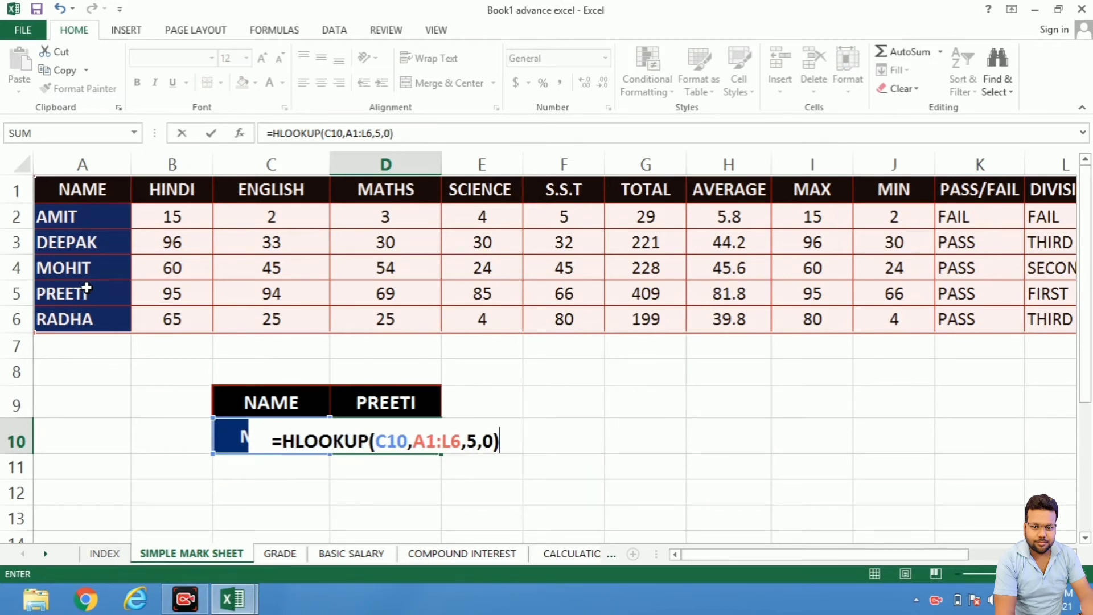
key(Return)
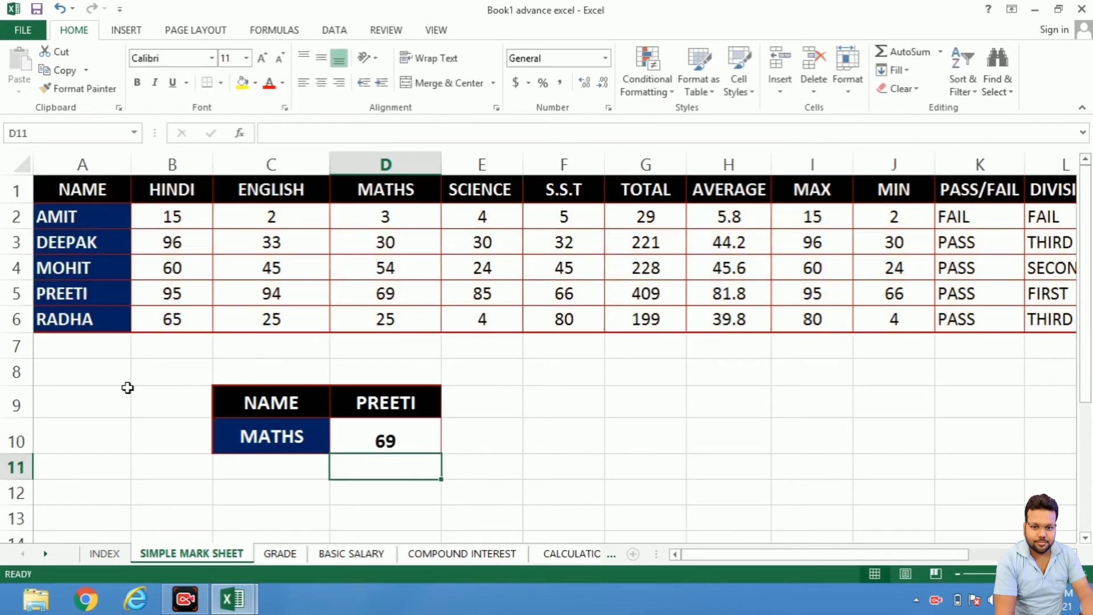
click(408, 442)
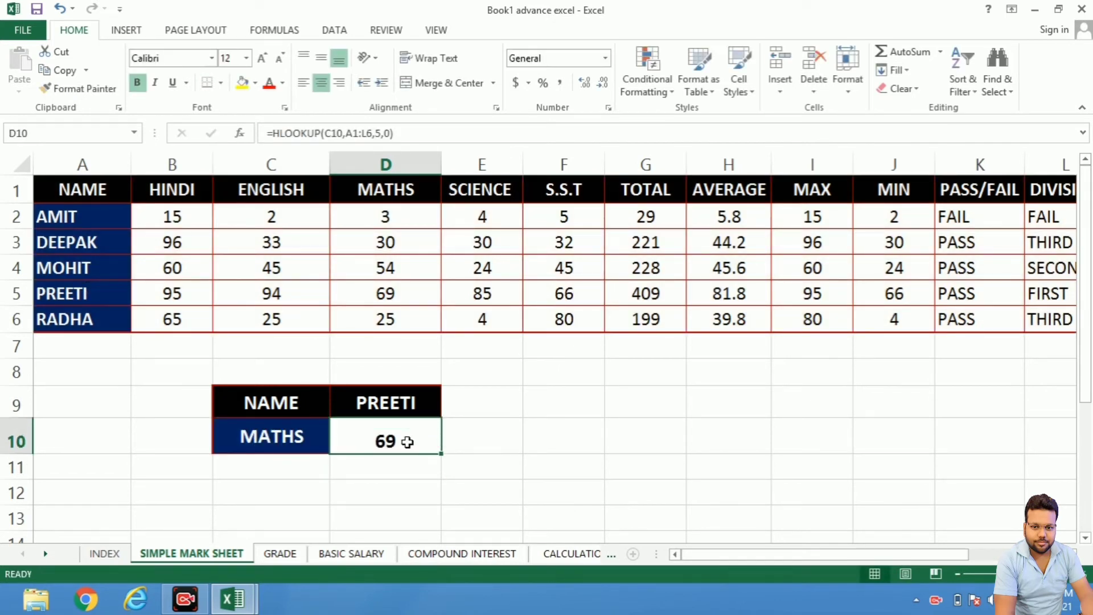
click(385, 196)
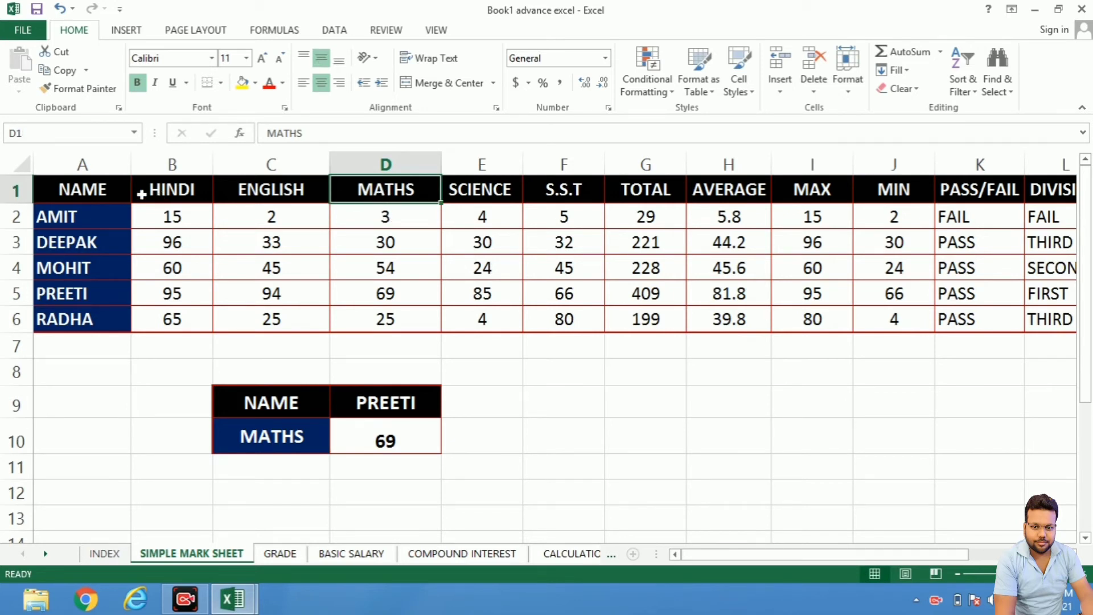
mouse_move(116, 188)
mouse_down()
mouse_move(855, 185)
mouse_move(291, 197)
mouse_move(366, 185)
mouse_up()
click(388, 189)
click(351, 223)
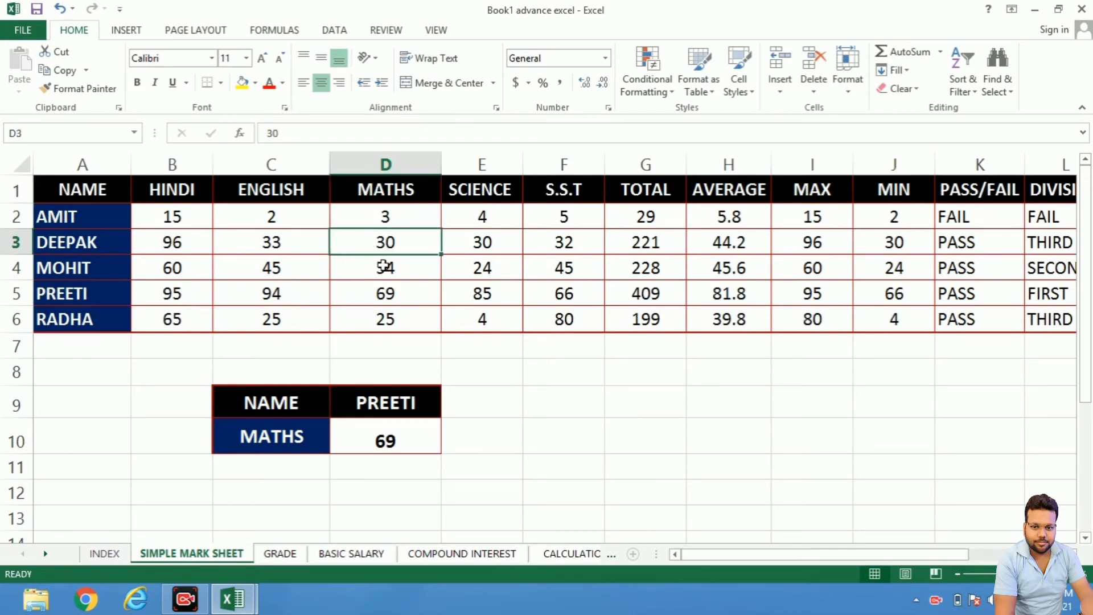
click(384, 265)
click(382, 294)
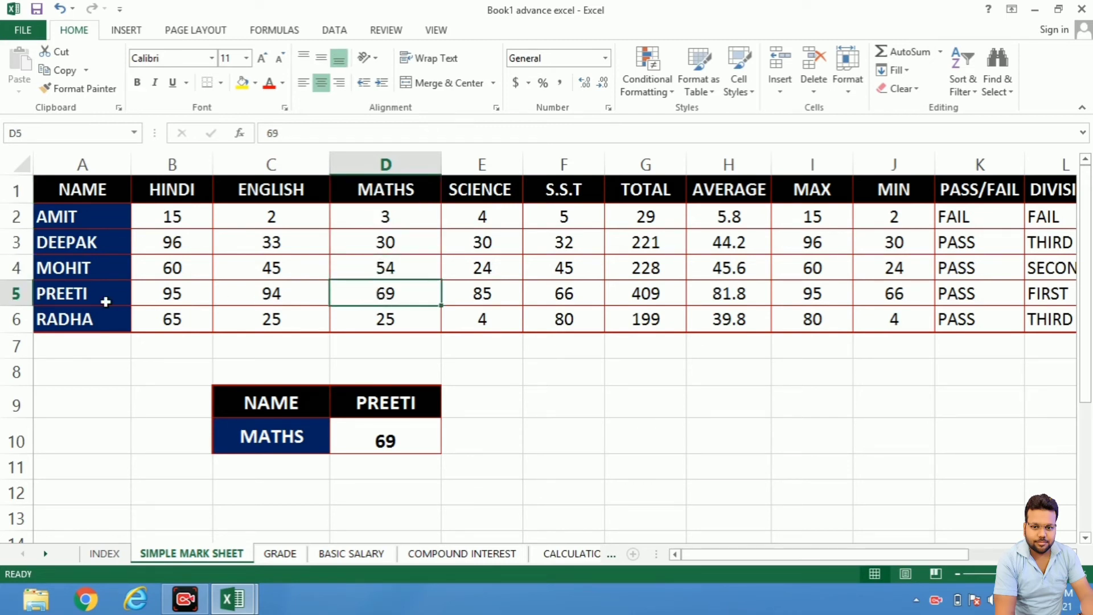
click(403, 438)
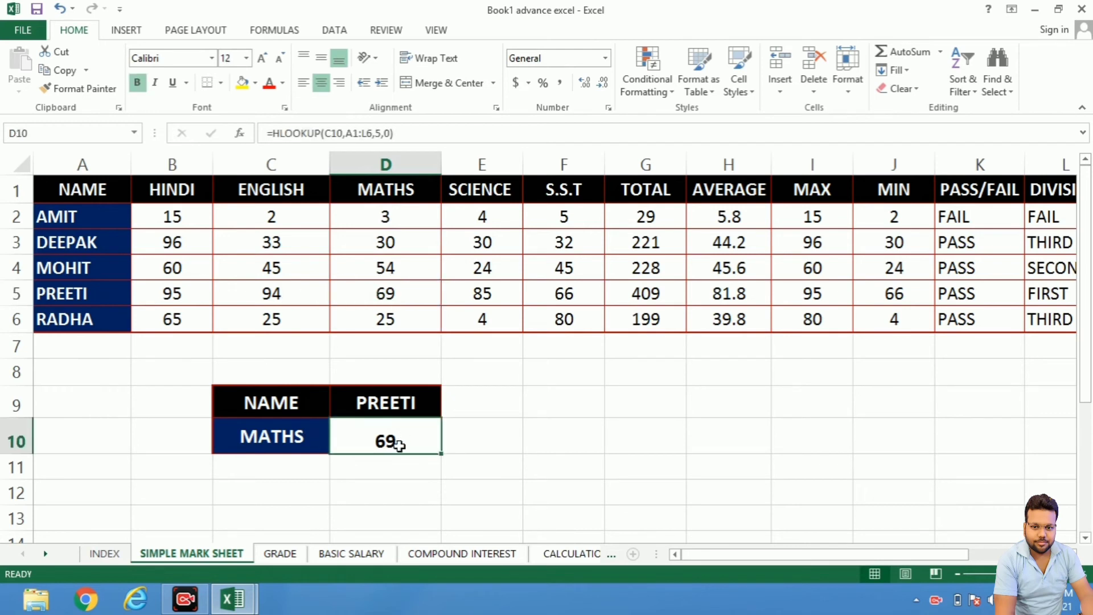
click(263, 440)
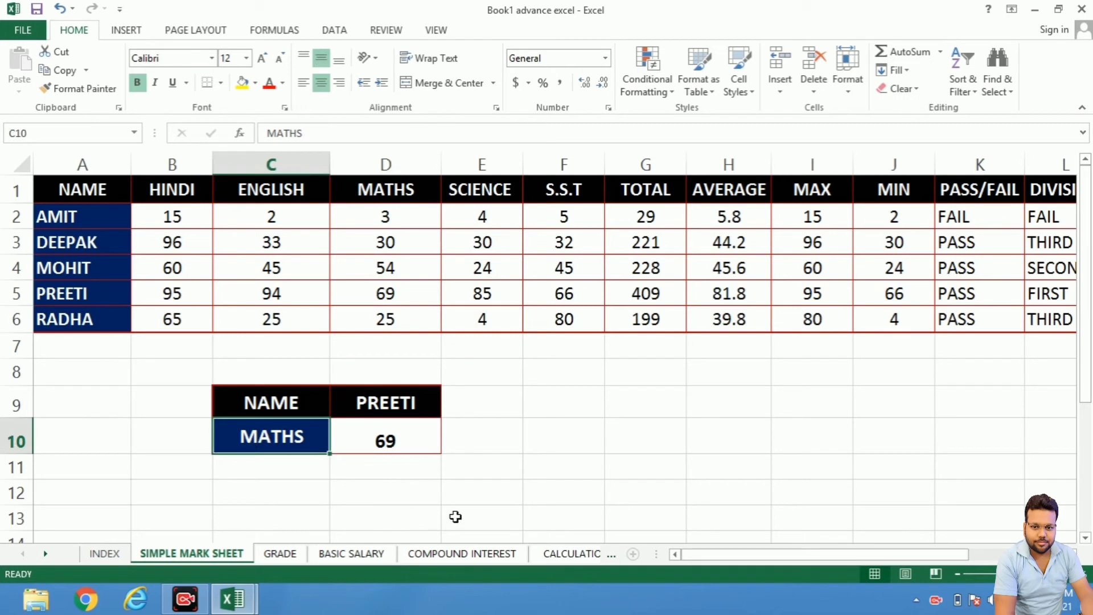
Step: Replace MATHS in C10 with S.S.T, fixing a mistyped entry, so D10 shows 66
text(S)
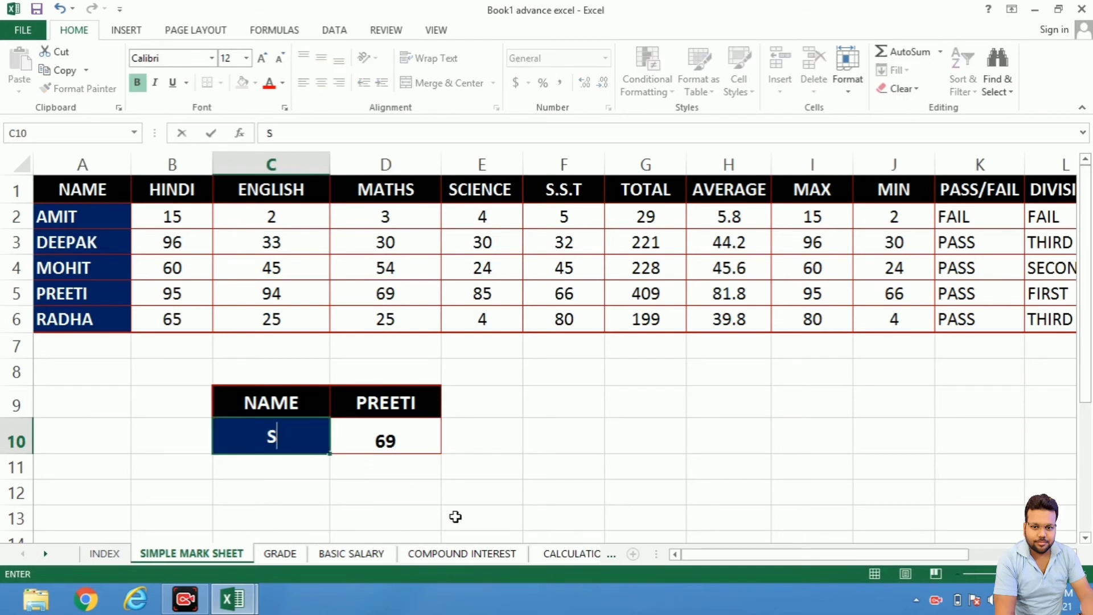
text(,ST)
key(Return)
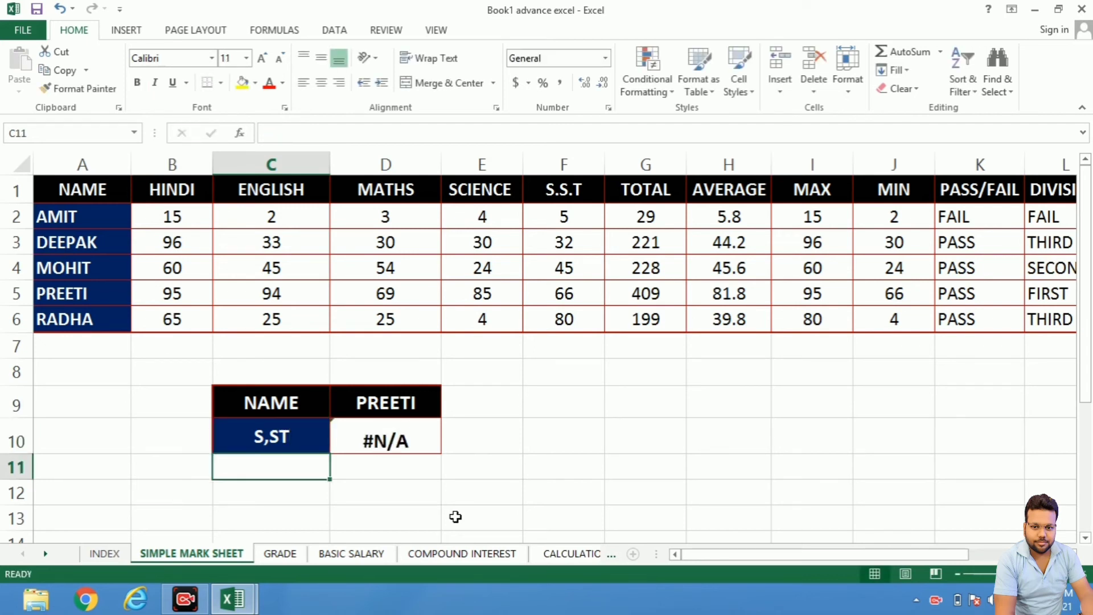
click(288, 436)
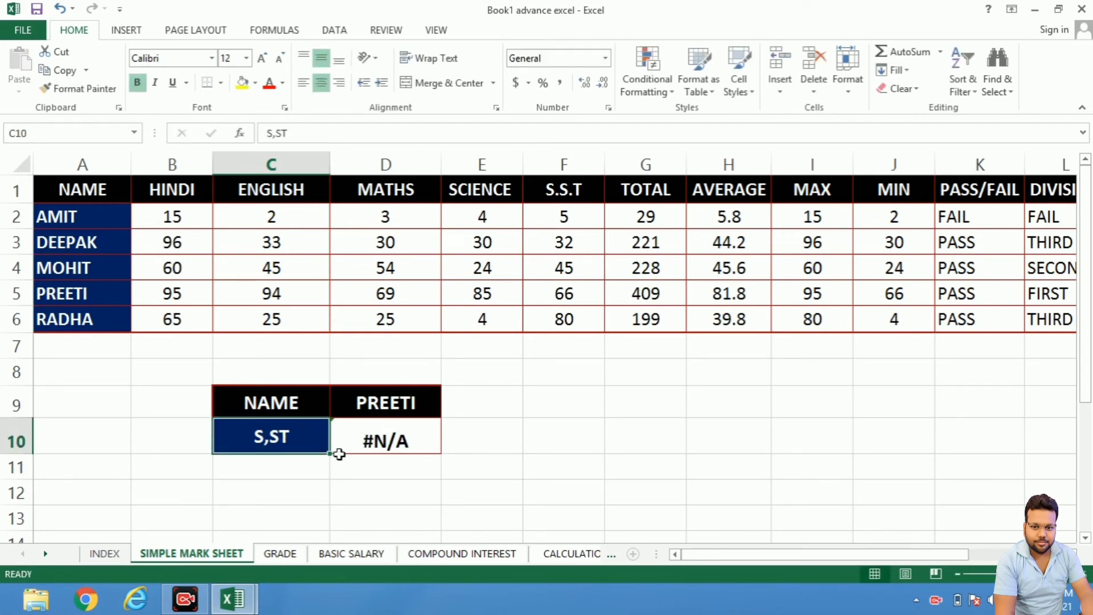
text(S)
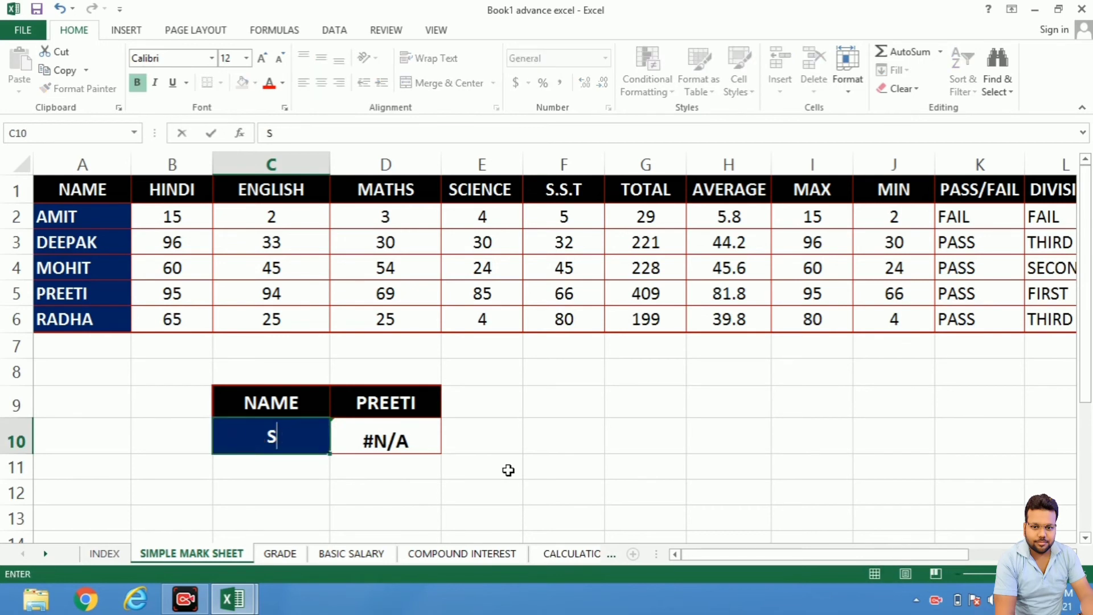
text(.S.)
text(T)
key(Return)
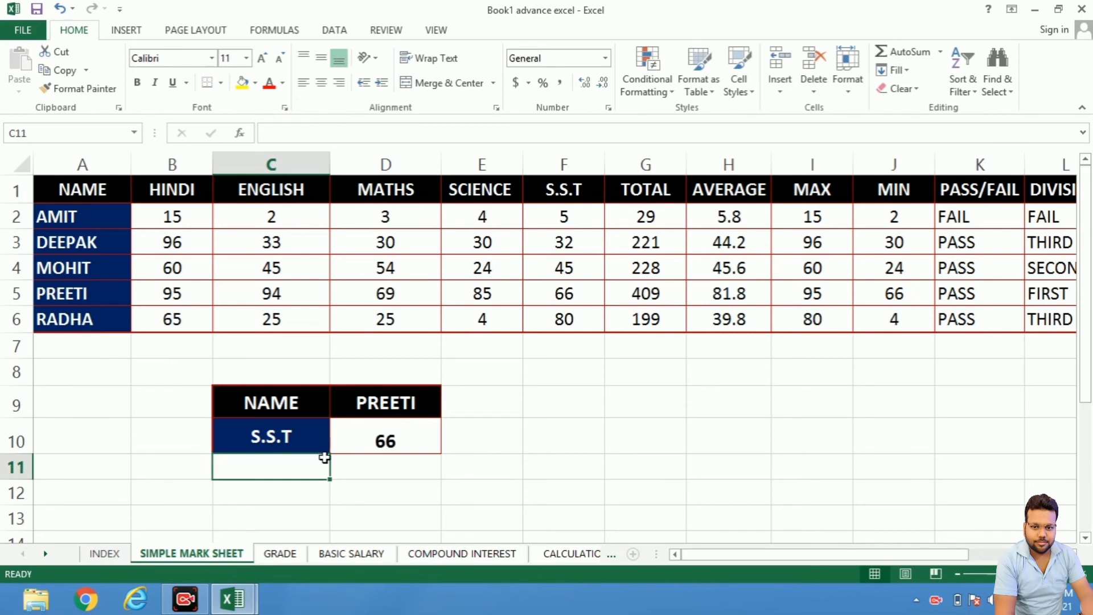
click(288, 443)
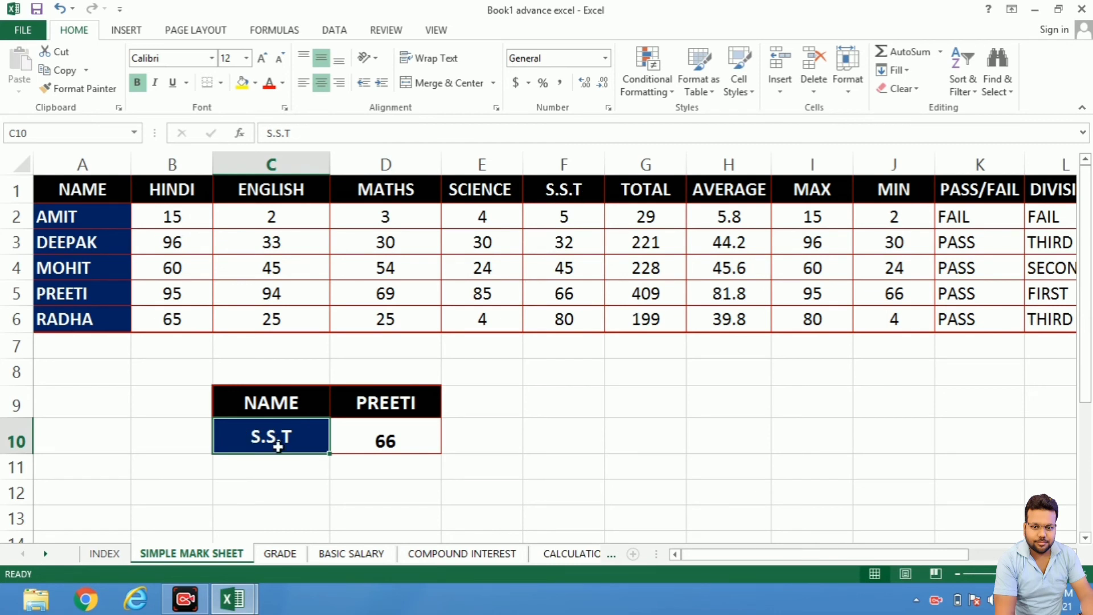
click(401, 441)
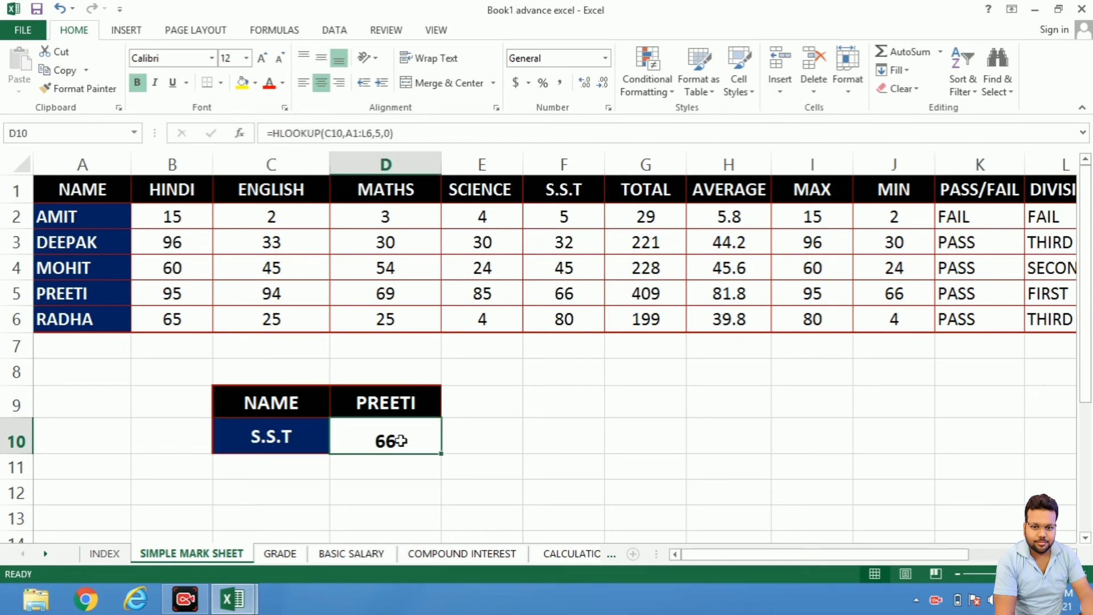
click(273, 441)
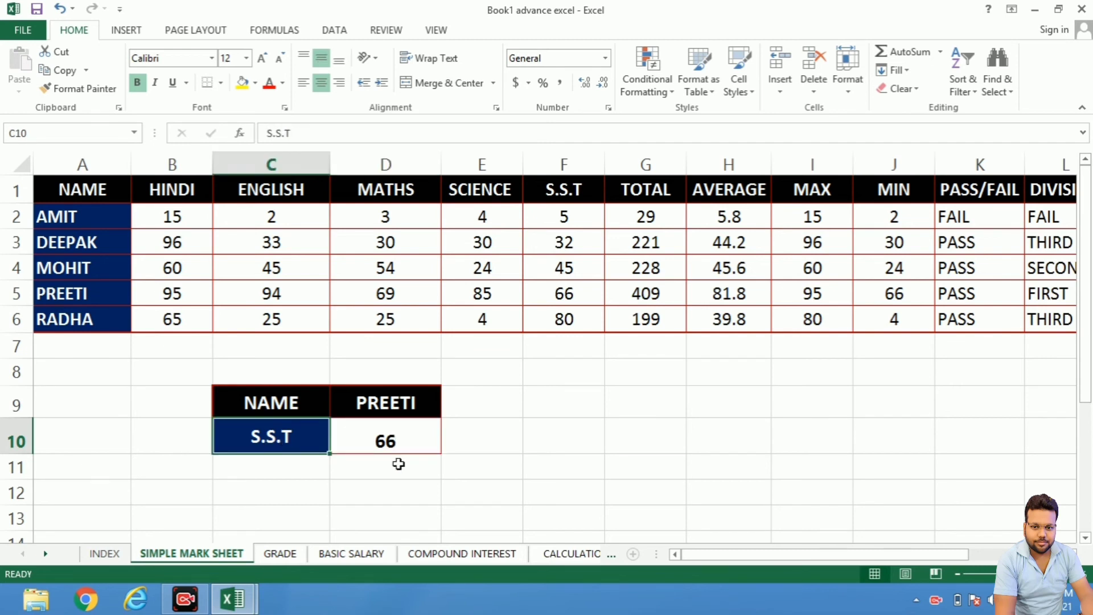
click(401, 439)
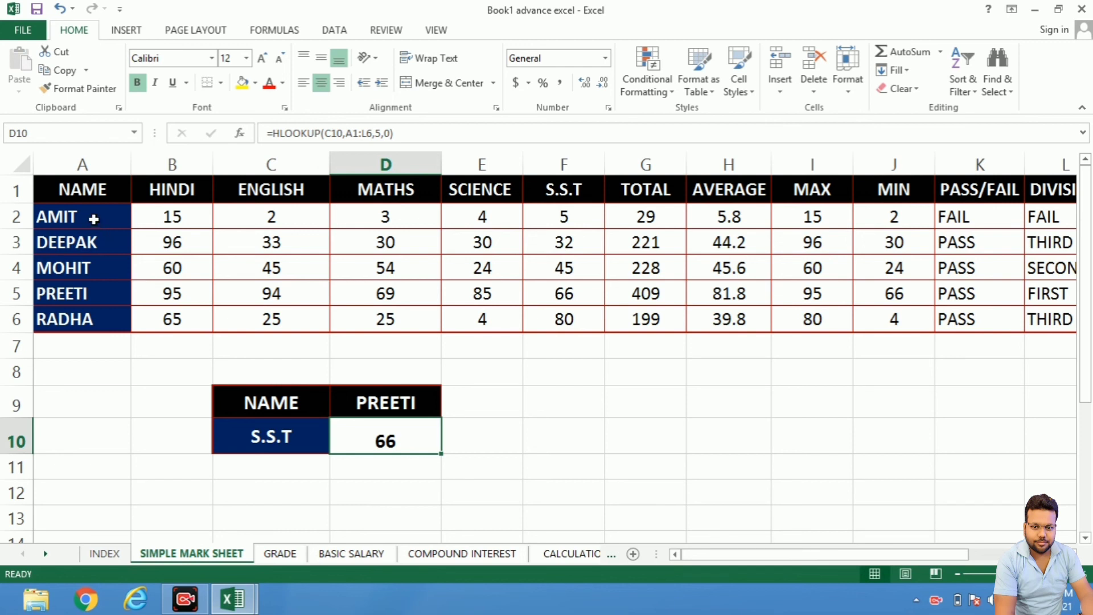
drag(94, 219, 100, 325)
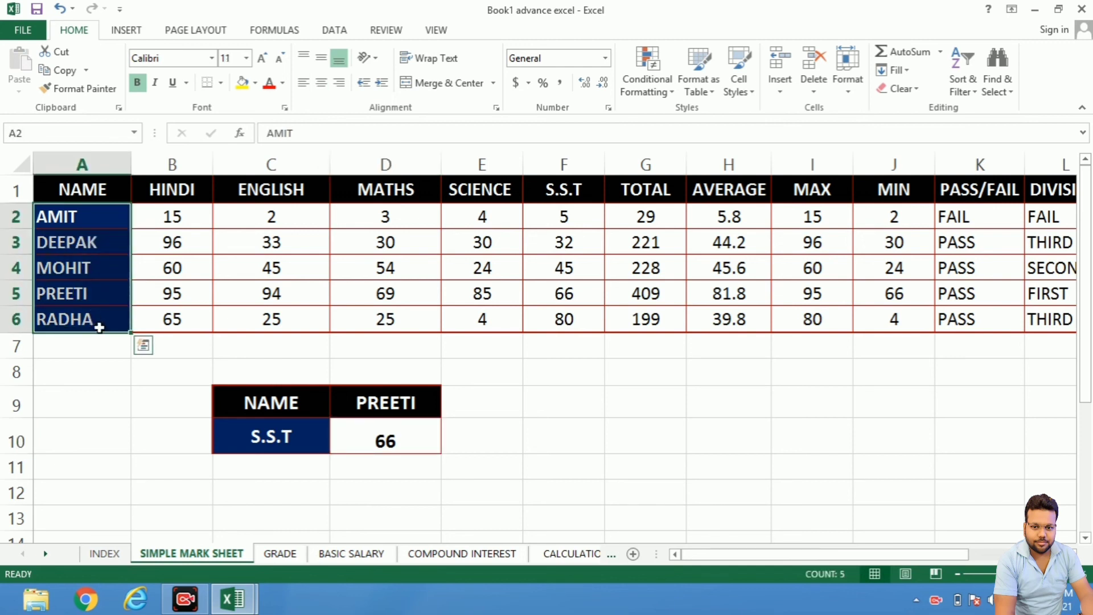
drag(170, 189, 709, 189)
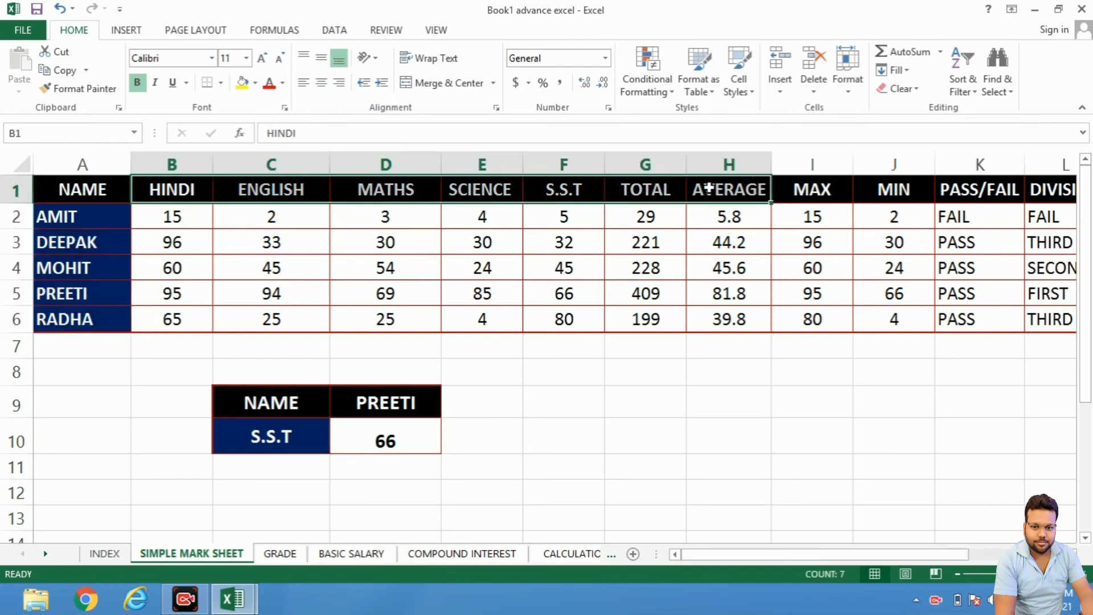
click(559, 423)
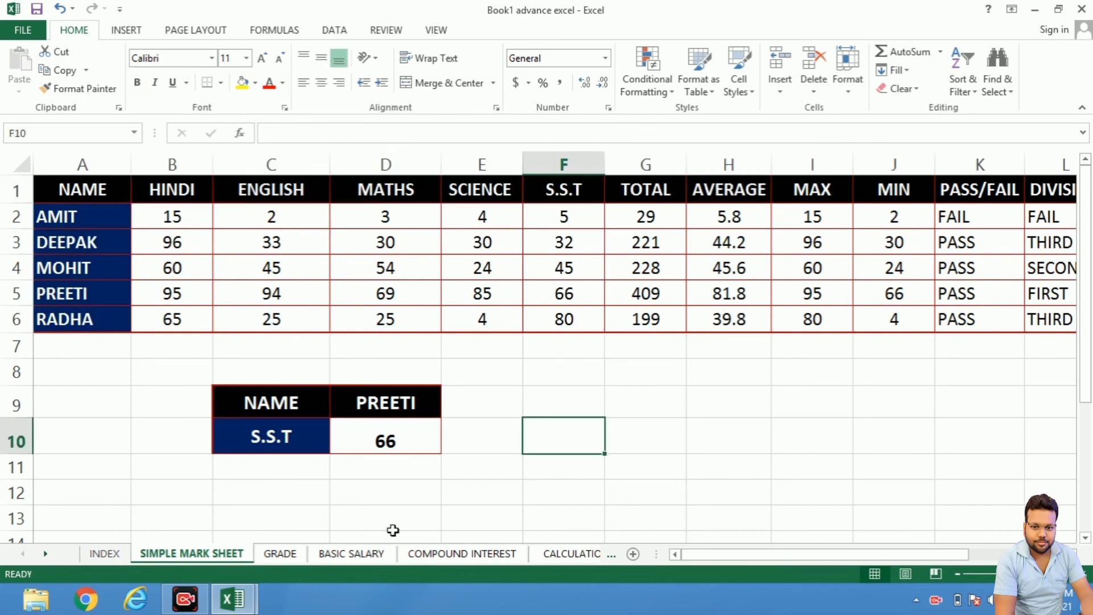